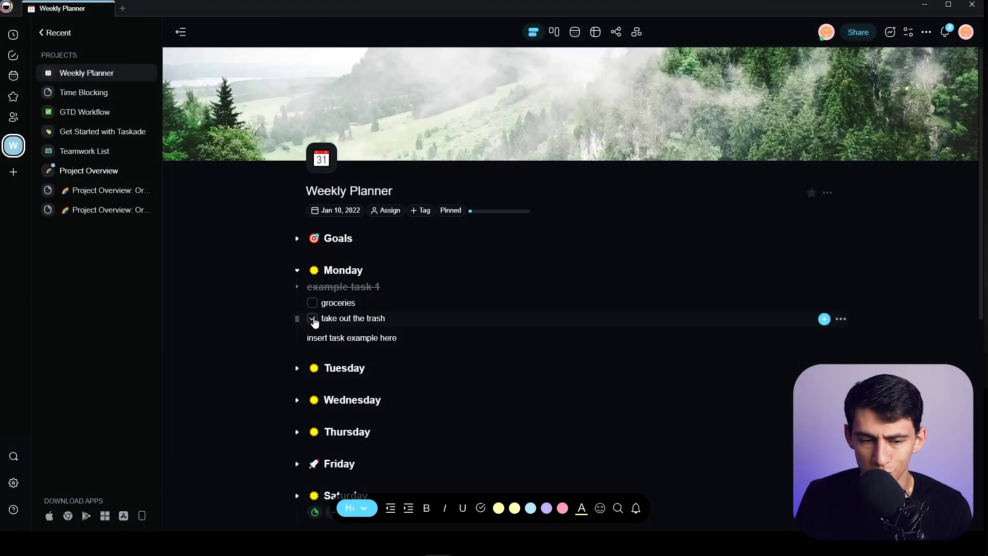
Mark example task 1 under Monday as done and switch the Weekly Planner to calendar view
click(298, 368)
click(298, 368)
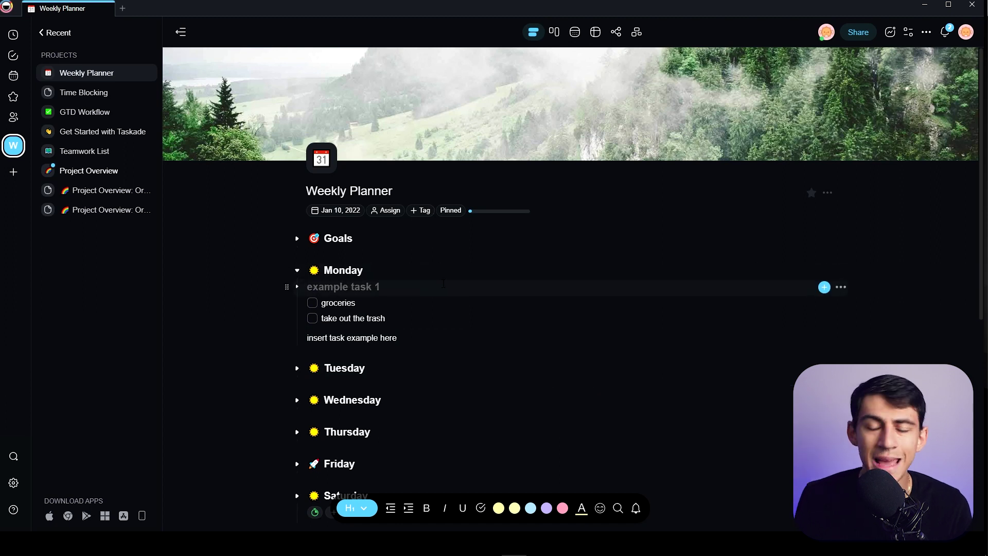
key(shift+Return)
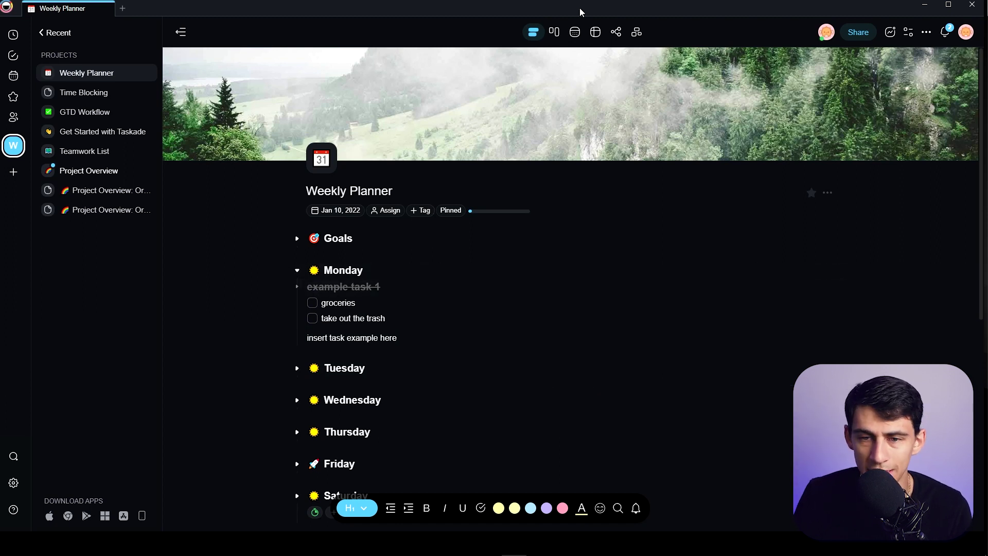
click(573, 33)
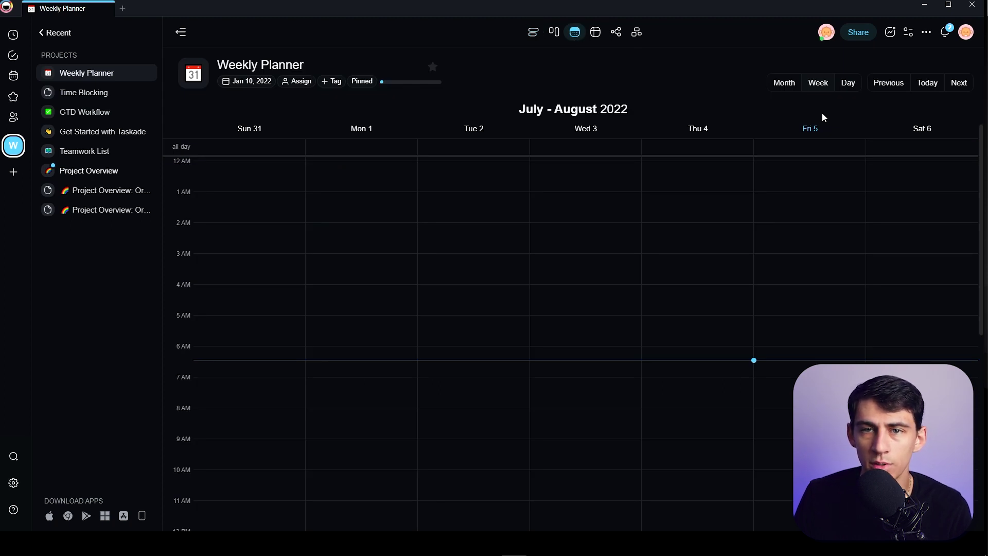
Add a 'Go to the store' task on Monday morning and drag it to 7 AM
click(348, 358)
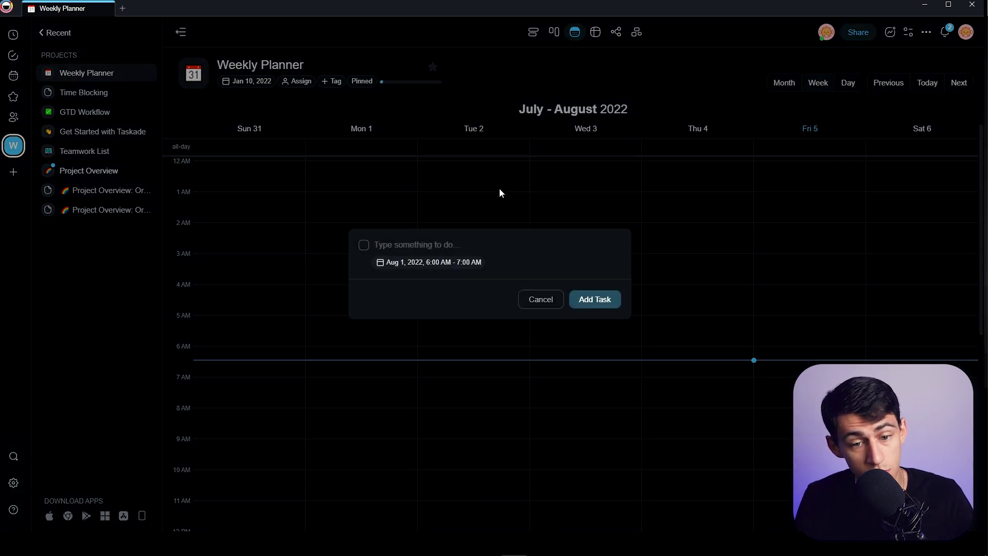
text(Go to the st)
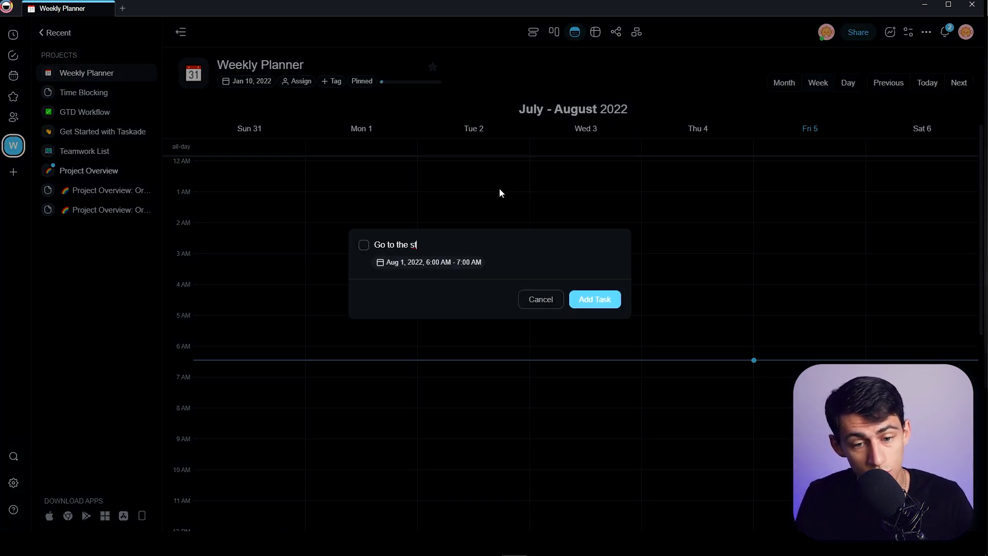
text(ore)
key(Return)
drag(371, 373, 348, 387)
Set the 'Go to the store' task's end time to 10:30 AM
click(348, 387)
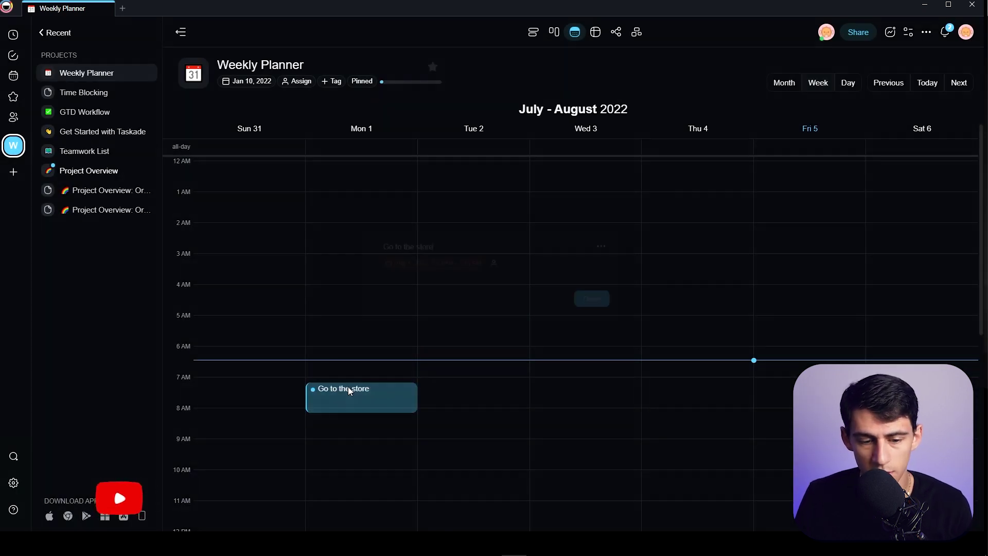
click(420, 262)
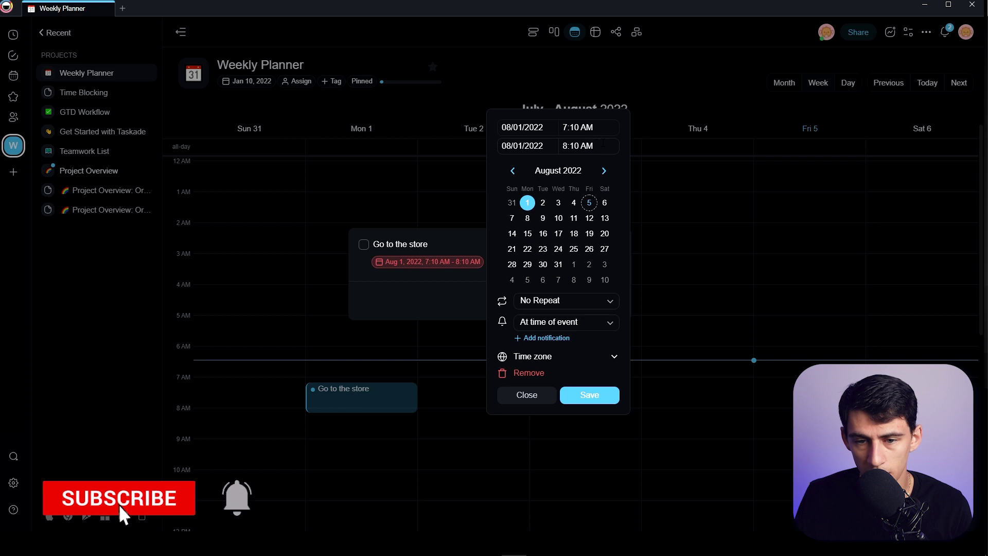
click(566, 146)
text(10:30)
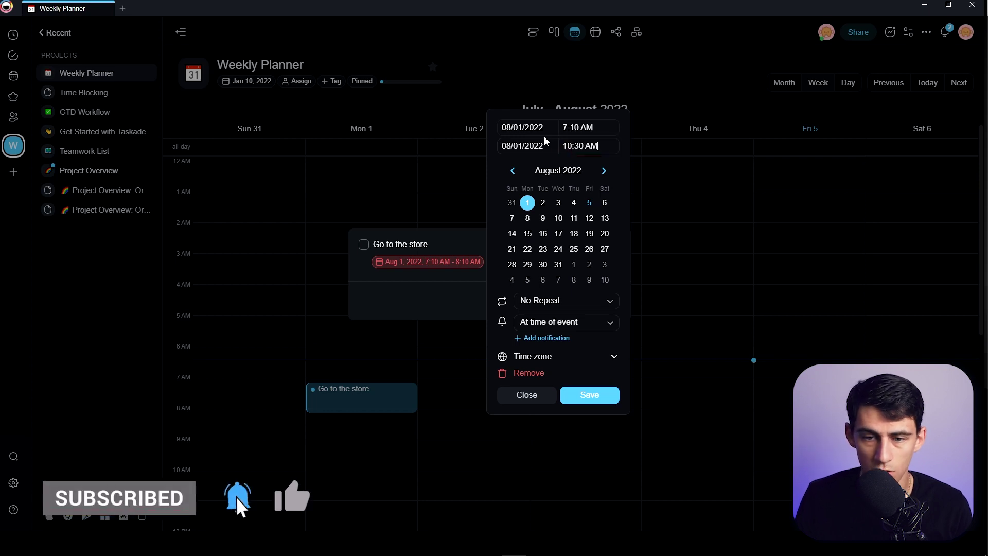
click(612, 397)
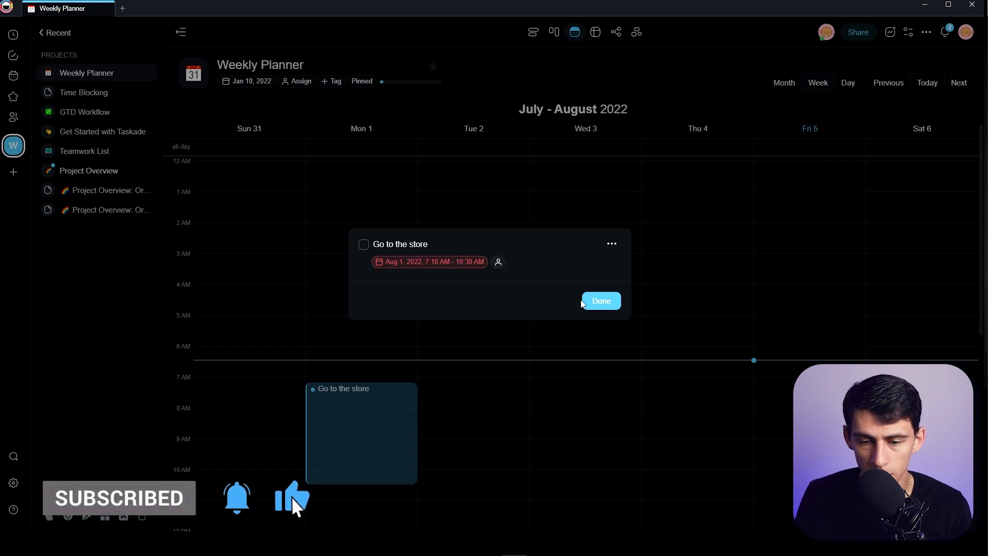
click(595, 301)
Drag 'Go to the store' to Tuesday, then back to Monday at 6:40 AM
drag(392, 414, 483, 397)
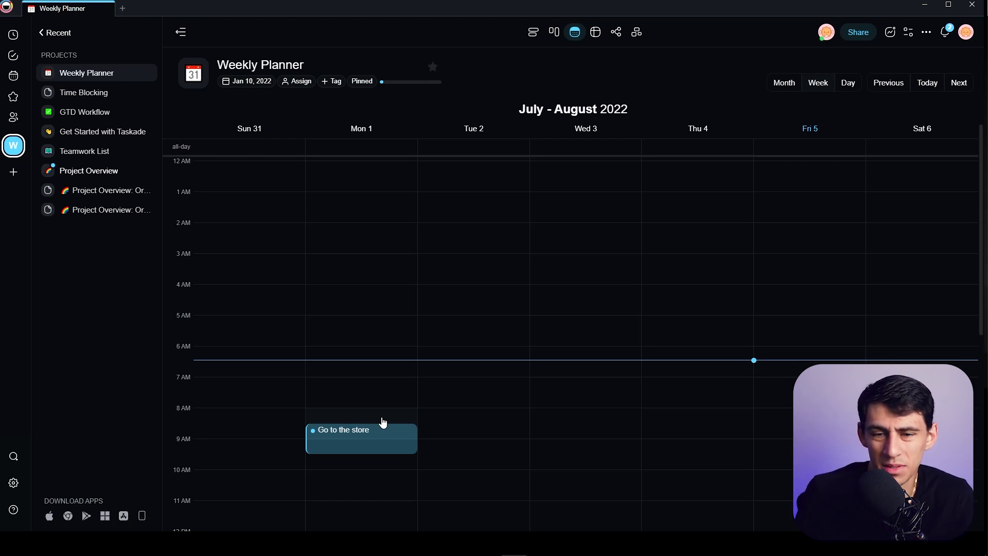
drag(385, 432, 374, 372)
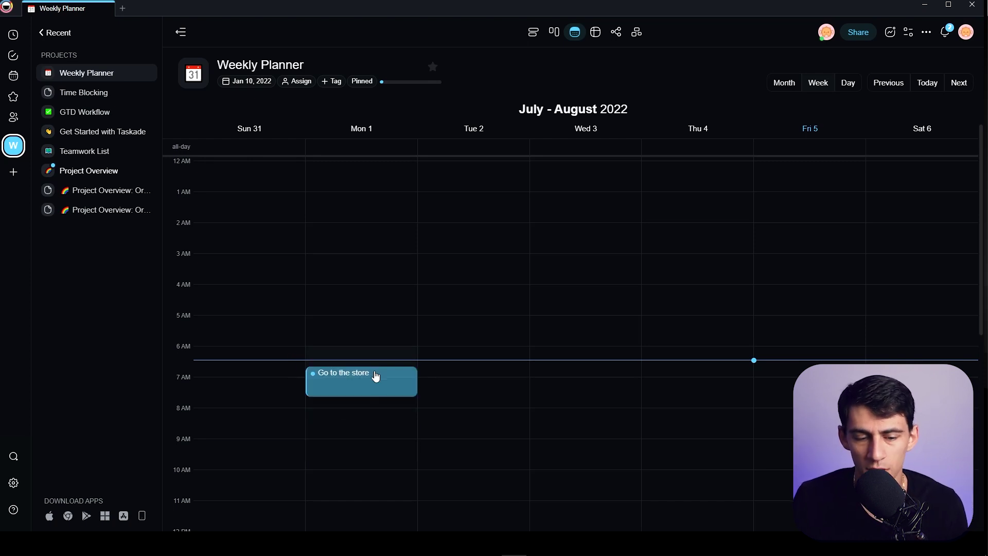
click(372, 368)
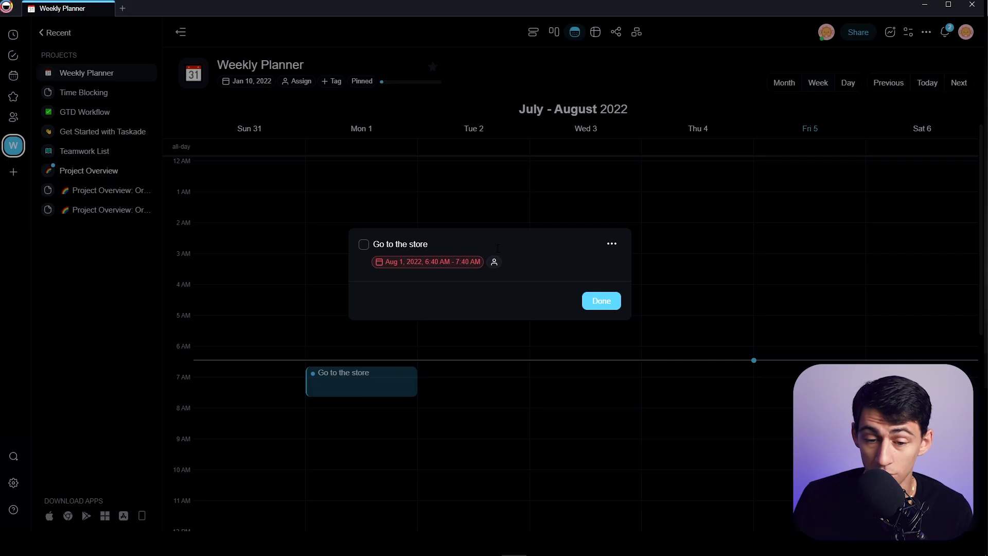
Set the task's end time to 11:00 AM, then drag it to Wed 3 and back to Mon 1
click(360, 383)
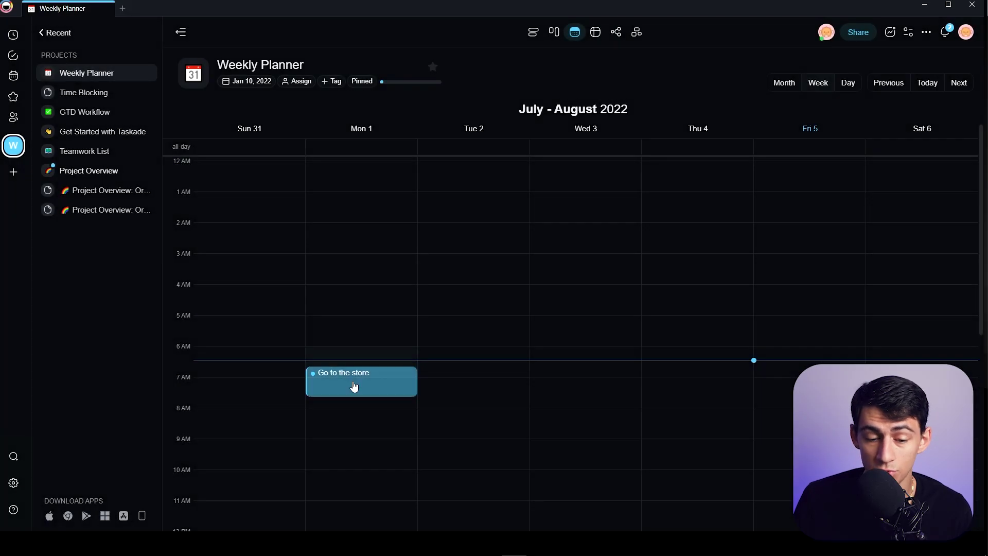
click(353, 386)
click(481, 263)
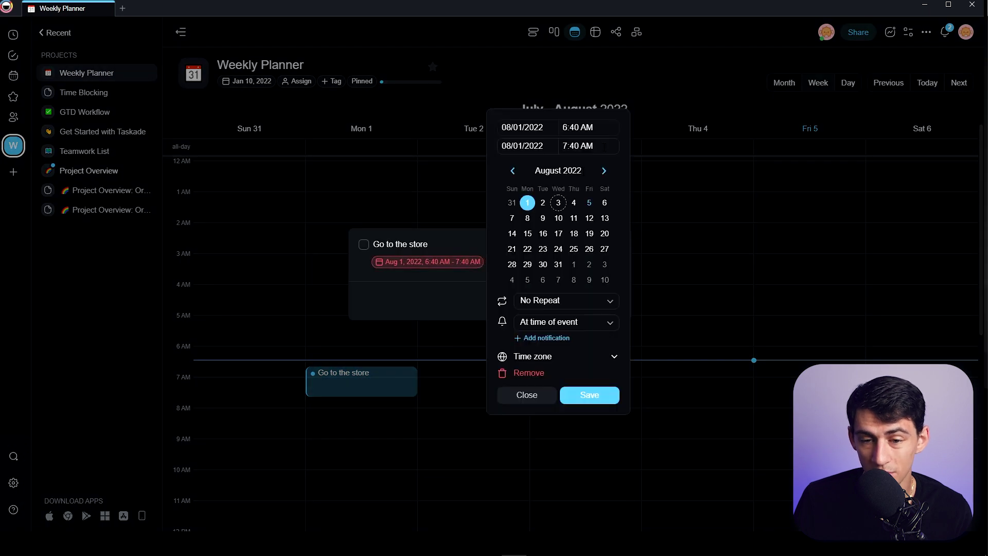
drag(594, 146, 567, 146)
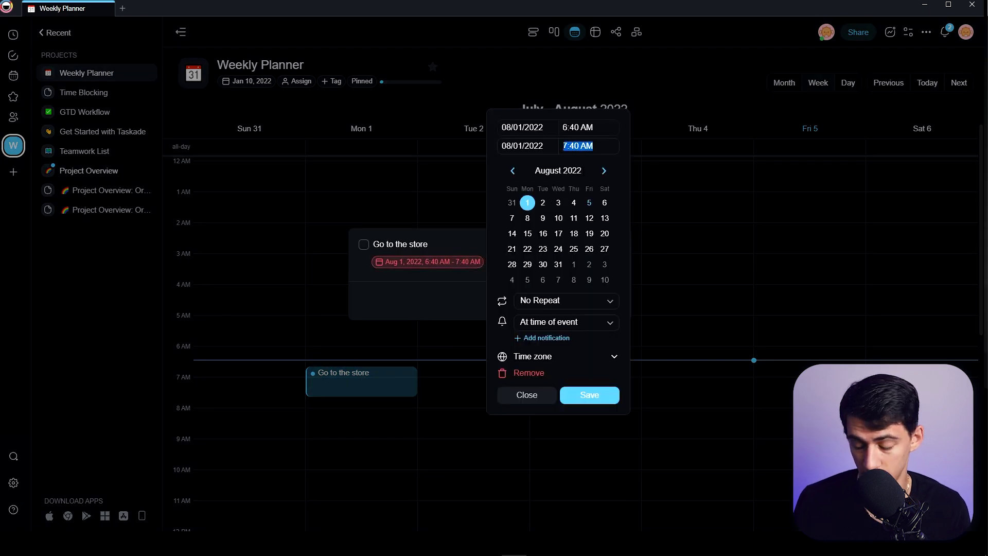
text(11:00 AM)
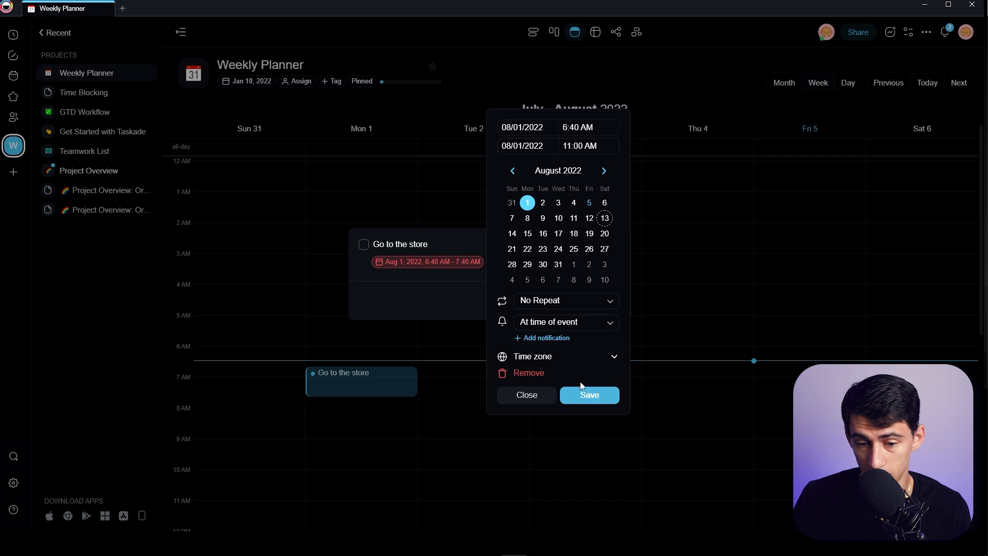
click(585, 394)
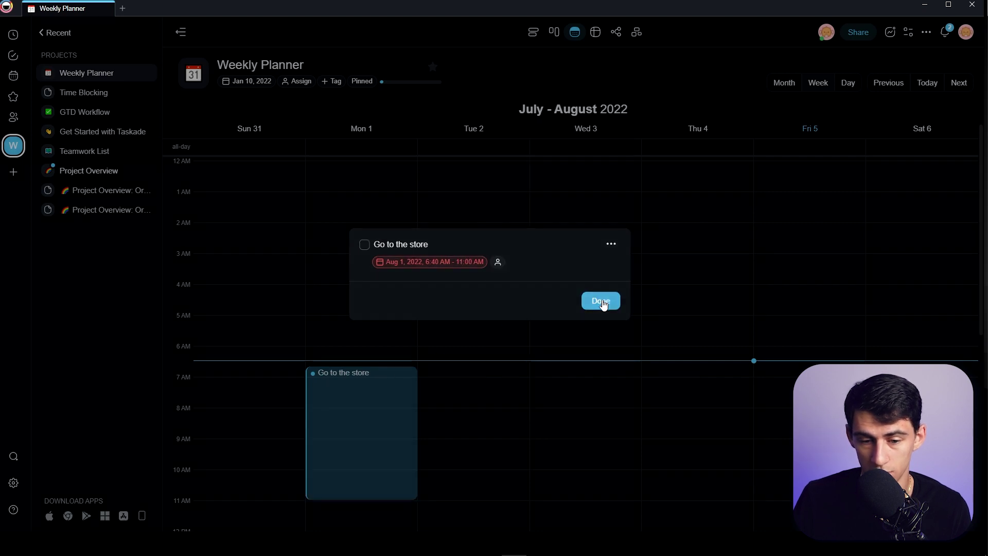
click(601, 301)
drag(331, 401, 582, 371)
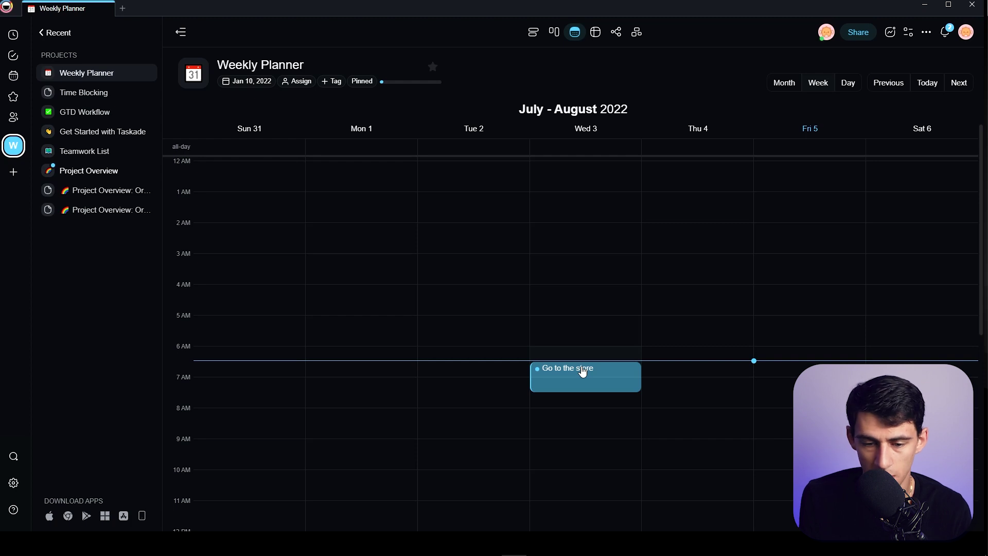
drag(582, 371, 369, 374)
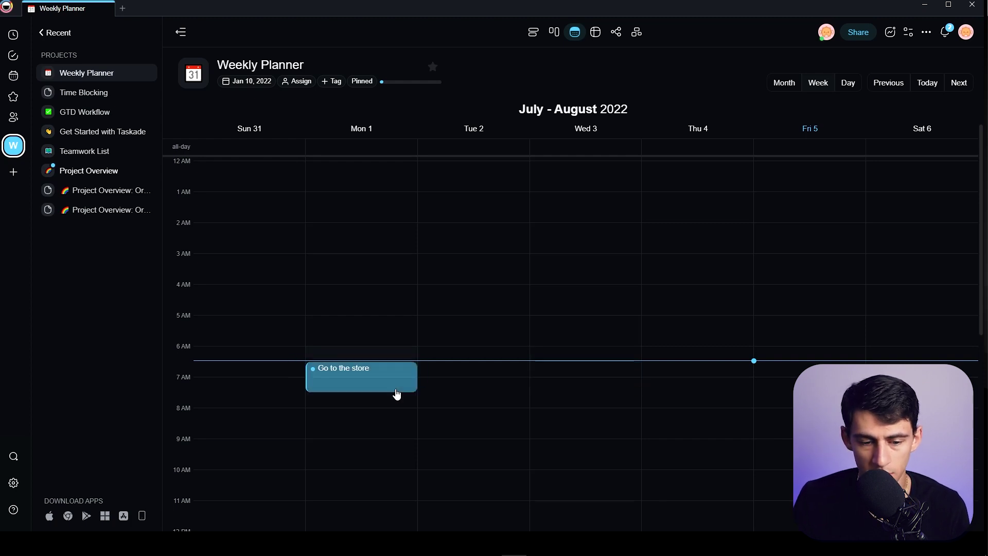
Make the 'Go to the store' task repeat daily
click(392, 378)
click(451, 265)
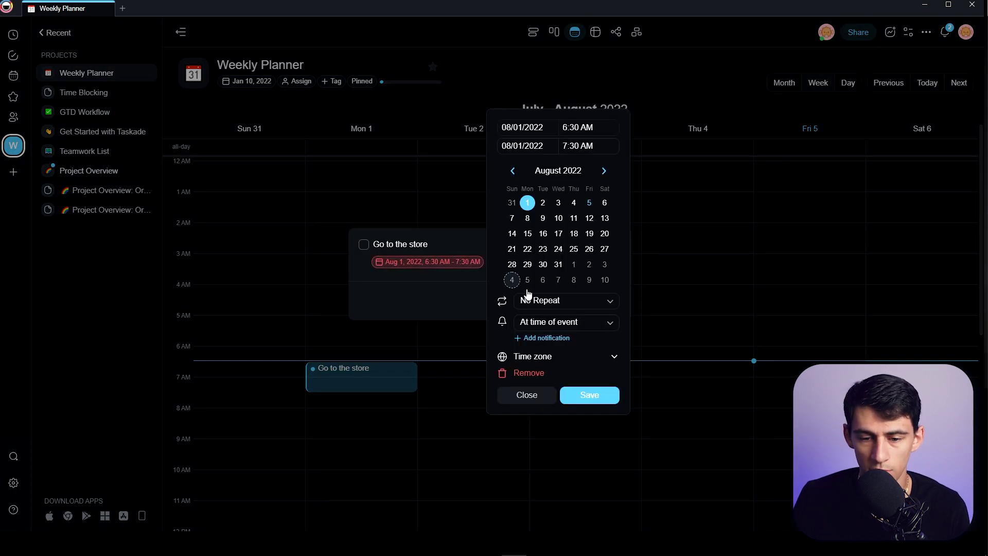
click(544, 303)
click(548, 343)
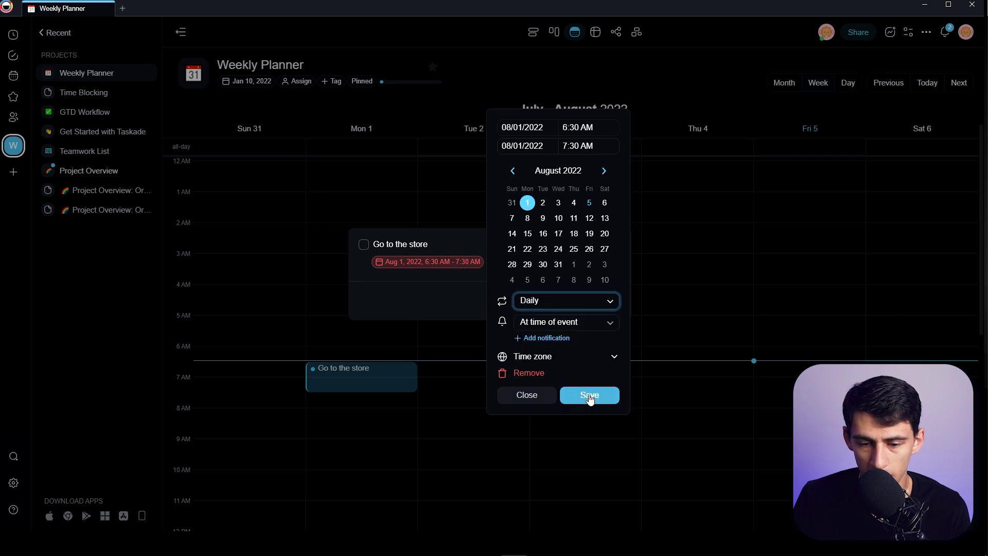
click(590, 395)
mouse_move(489, 544)
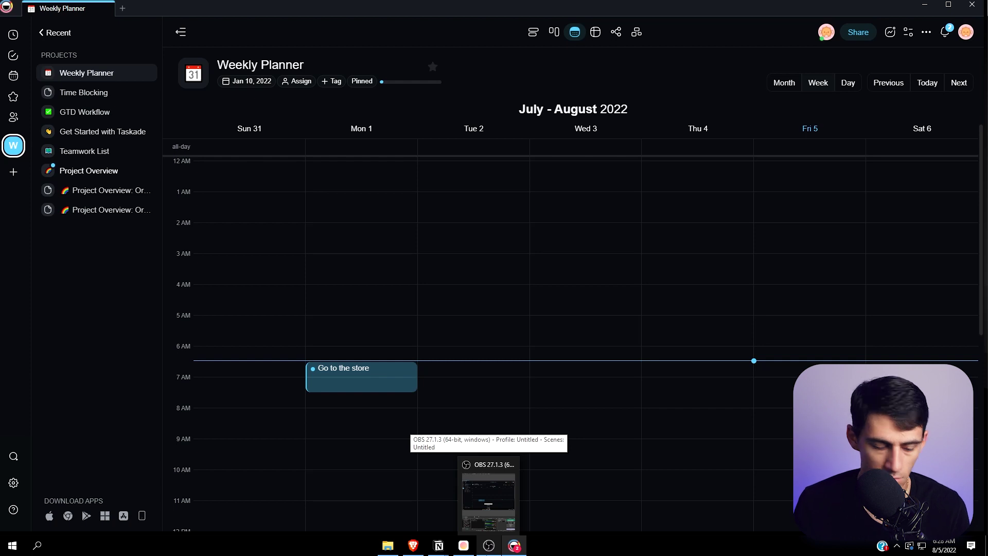
In the Time Blocking project, check off the daily task and drag it from Fri 5 back to Mon 1
click(84, 93)
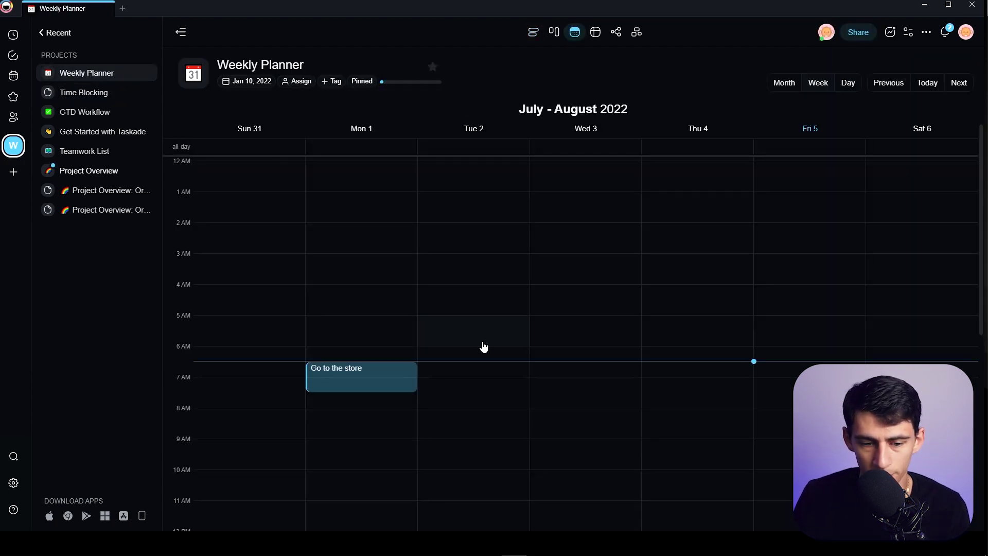
click(404, 378)
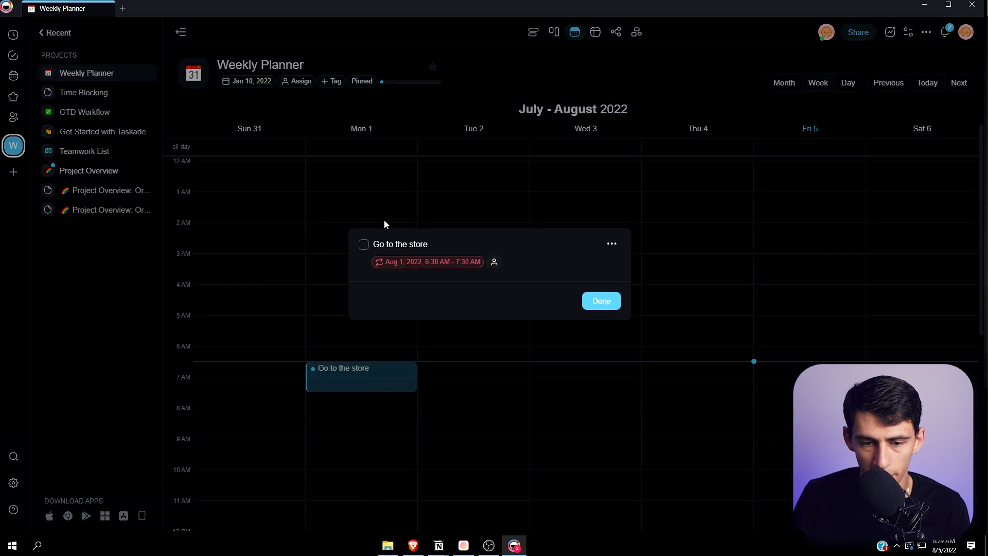
click(617, 245)
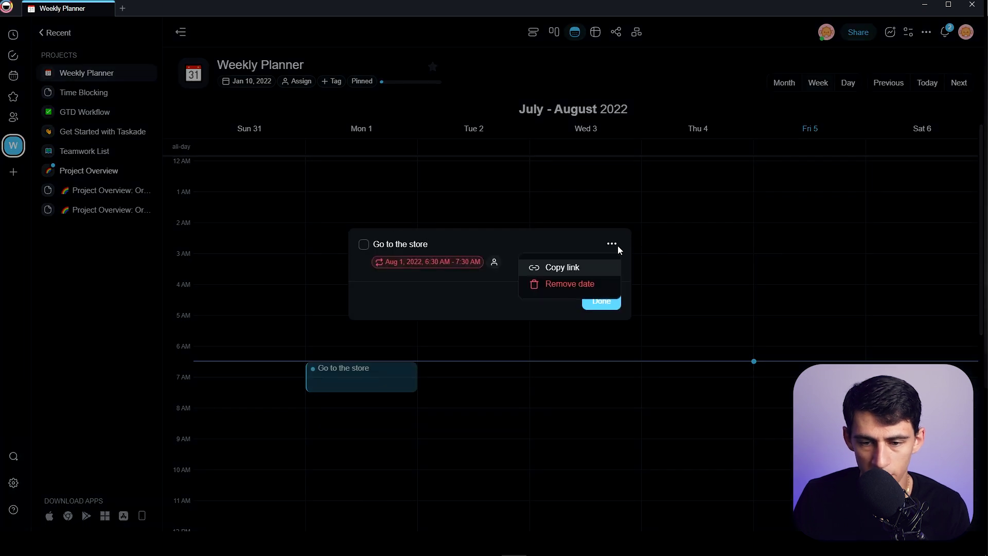
click(610, 244)
click(363, 245)
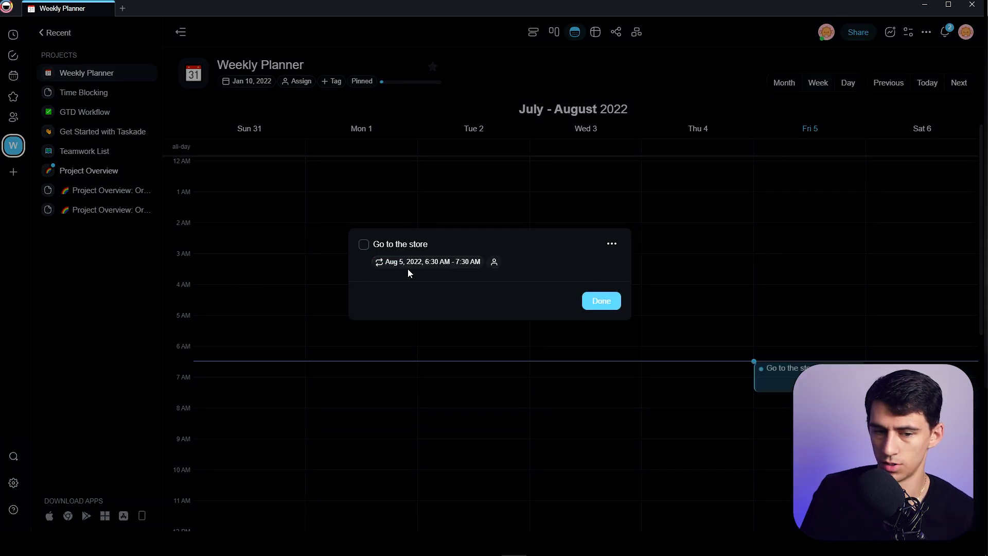
click(417, 262)
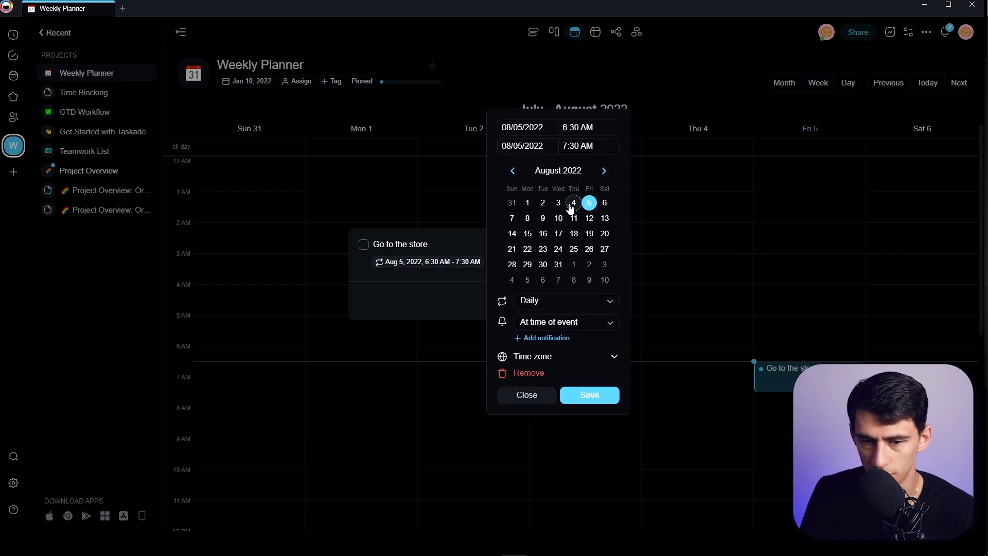
click(786, 337)
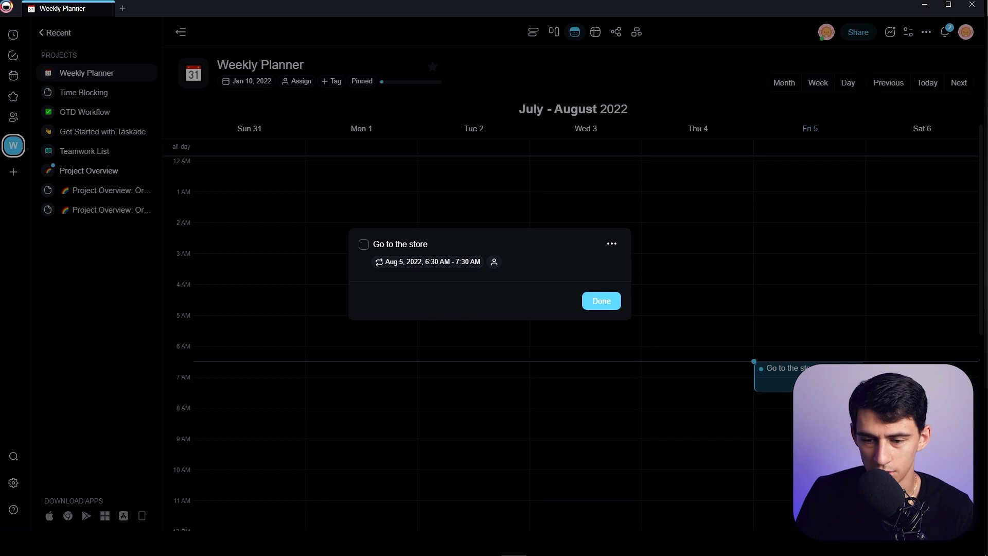
drag(771, 373, 359, 374)
Set 'Go to the store' to repeat weekly and reset its end date to 08/01/2022
click(553, 303)
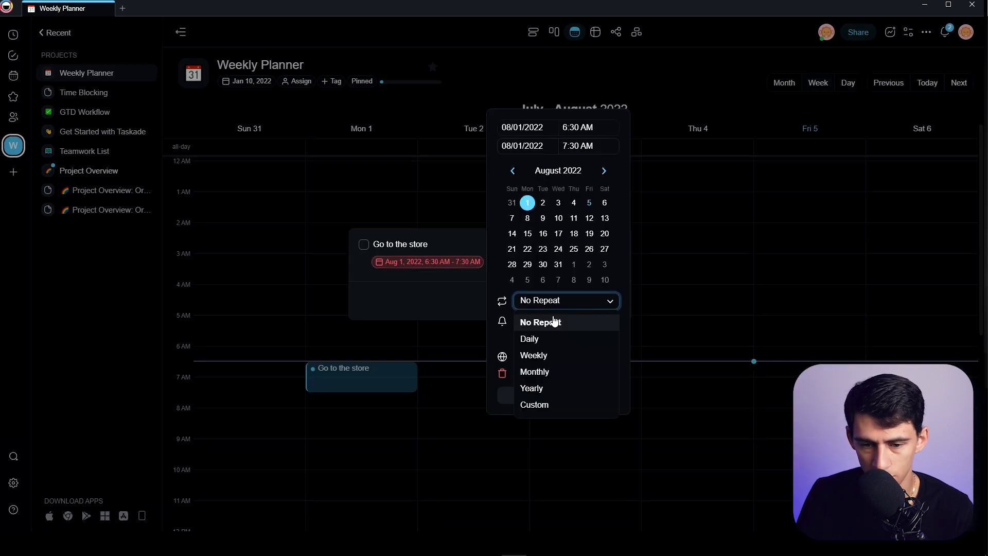
click(535, 355)
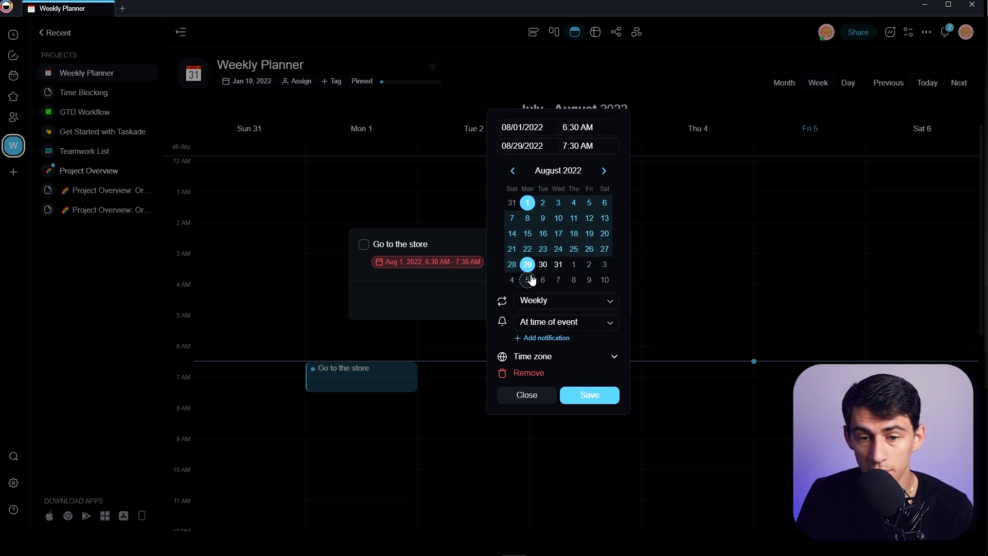
click(589, 395)
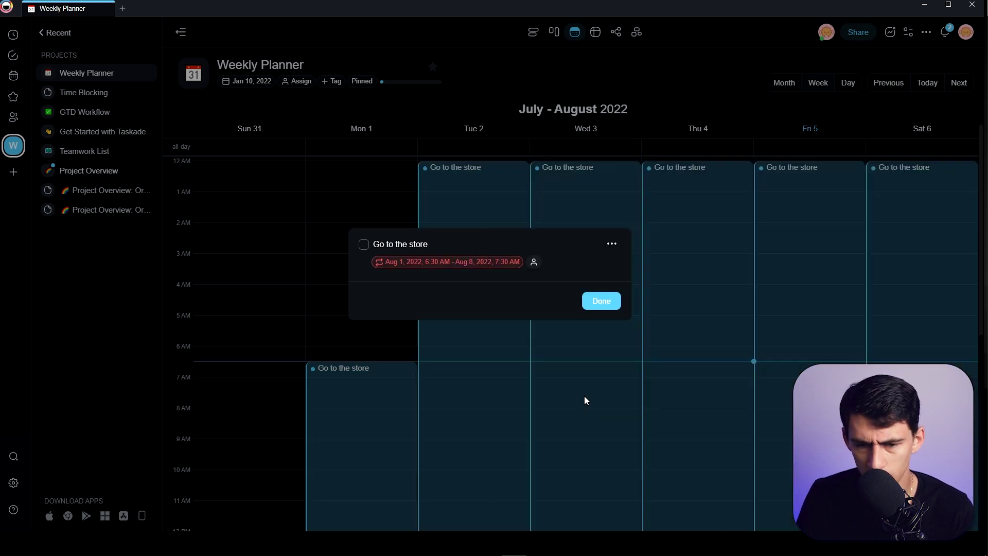
click(503, 261)
click(591, 301)
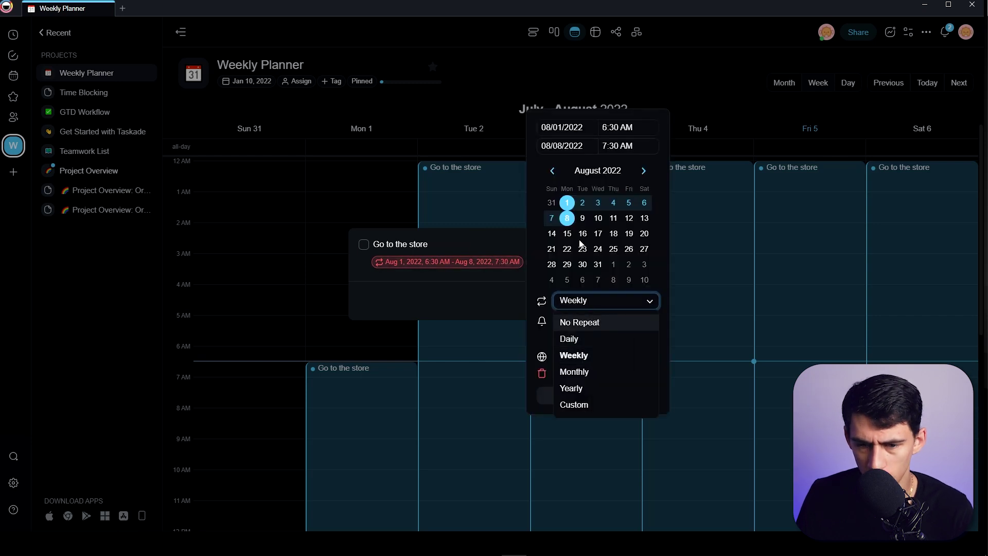
click(567, 203)
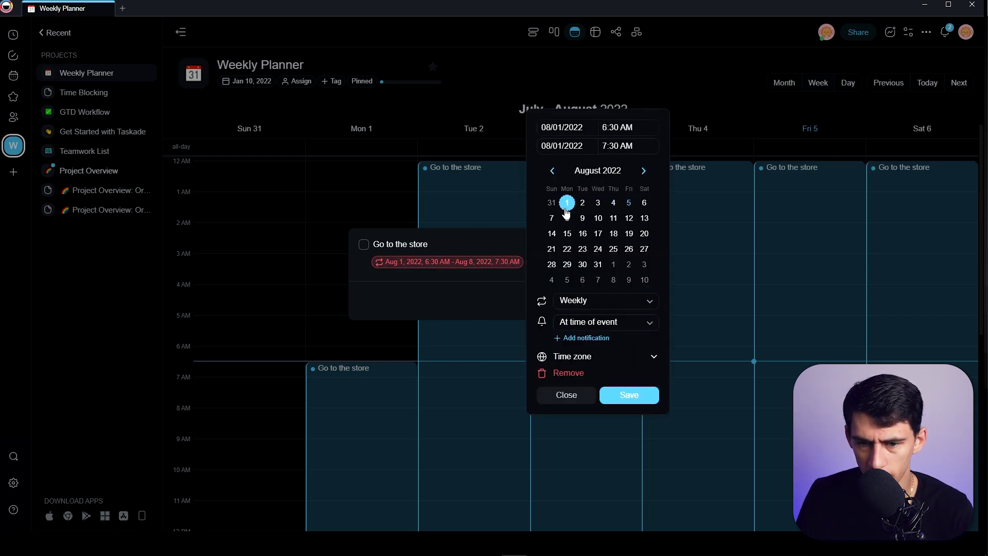
click(630, 394)
click(600, 301)
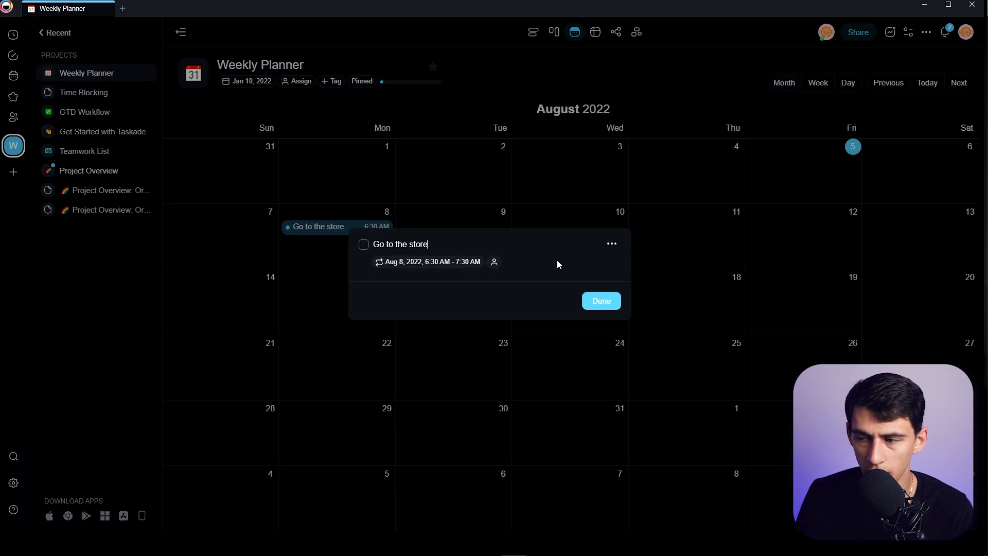
Return to the week calendar and toggle Hide completed in the project options
key(Escape)
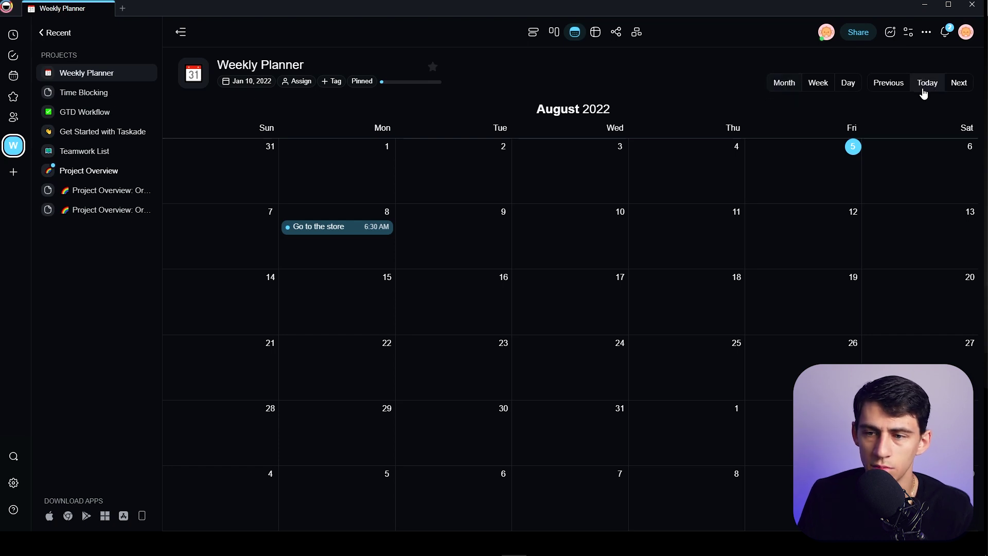
click(821, 87)
scroll(386, 289, down, 1)
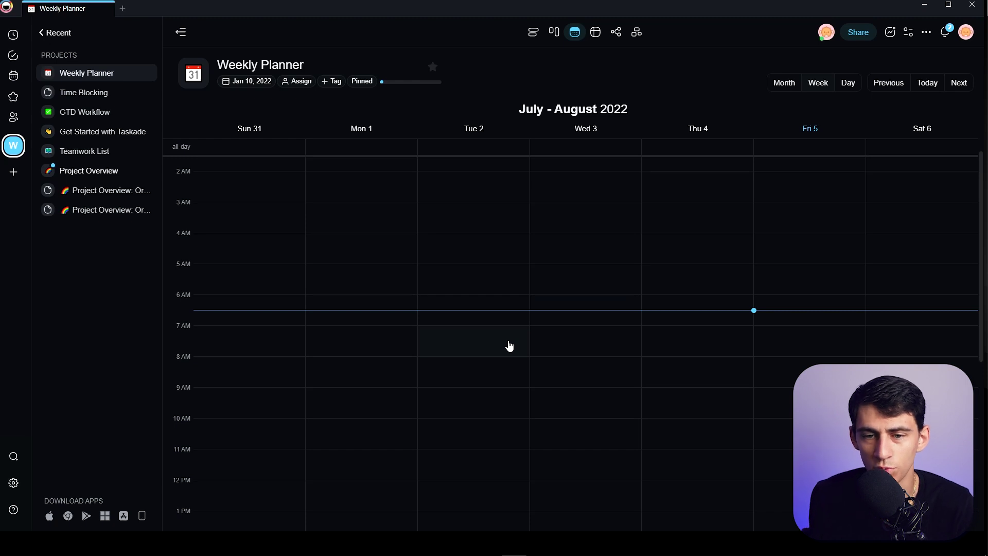
click(925, 32)
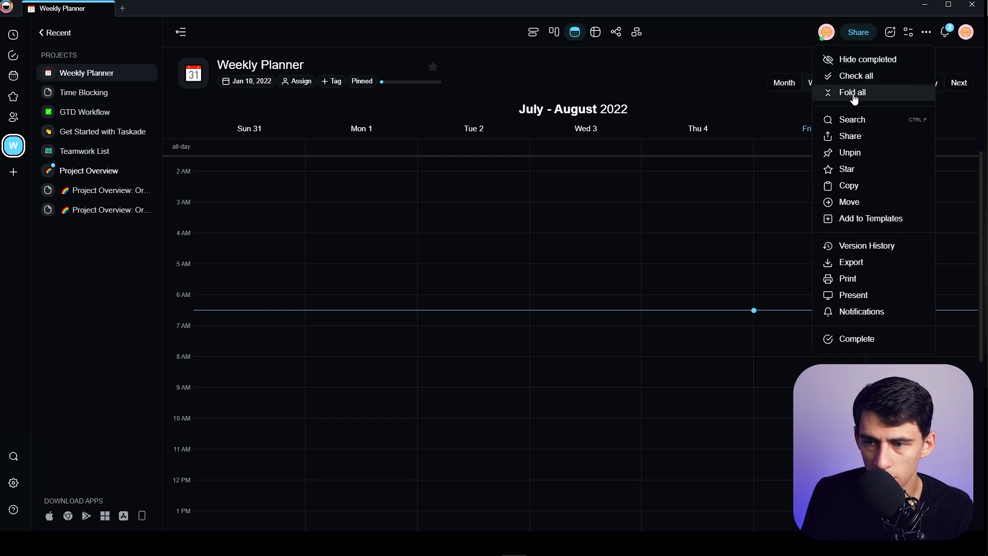
click(865, 59)
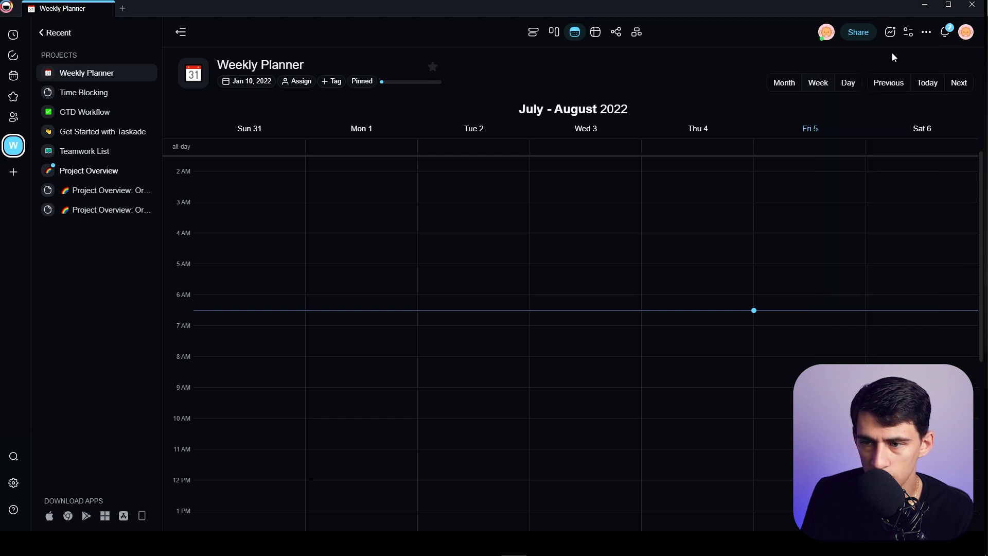
click(926, 34)
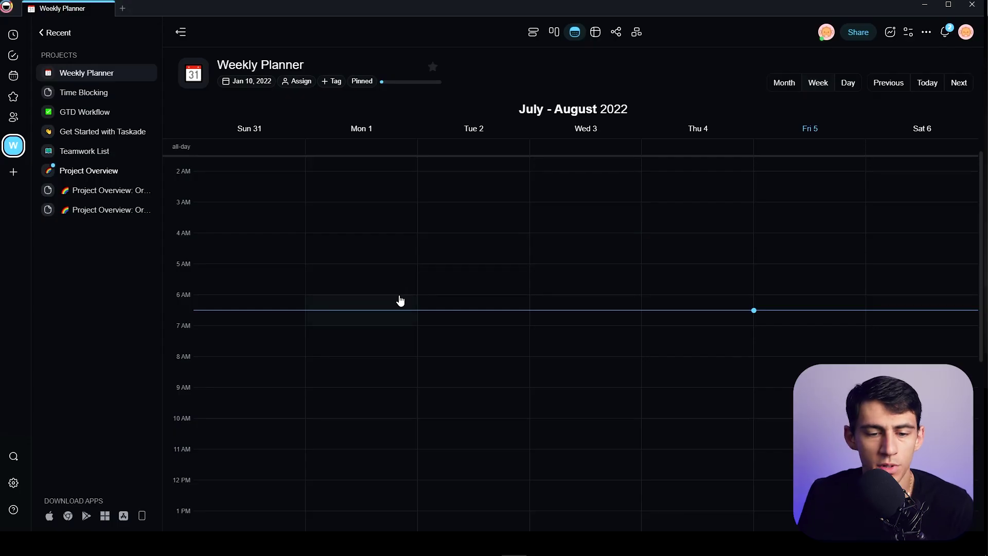
Dismiss an empty new task at Mon 1 6:30 AM and switch the calendar to Day view
click(366, 316)
click(239, 303)
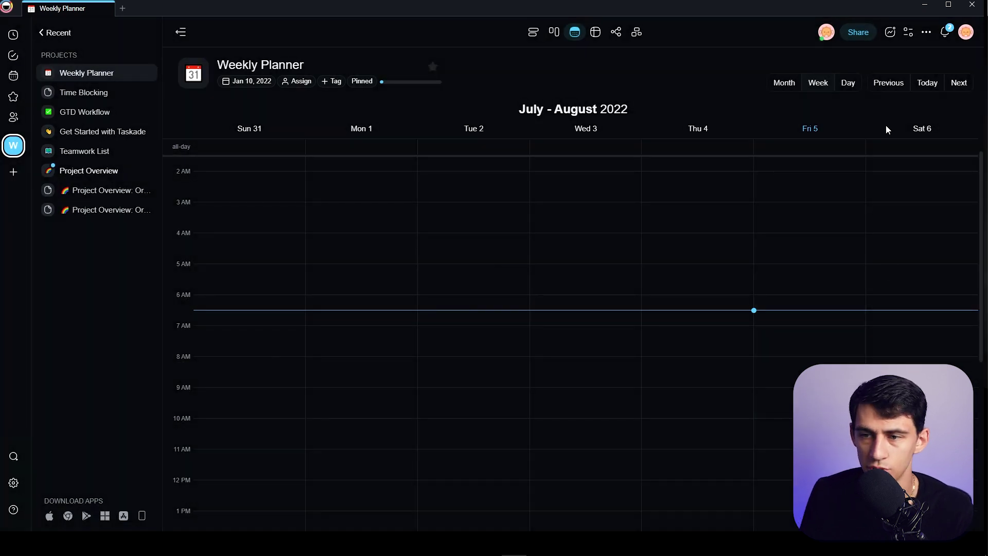
click(849, 84)
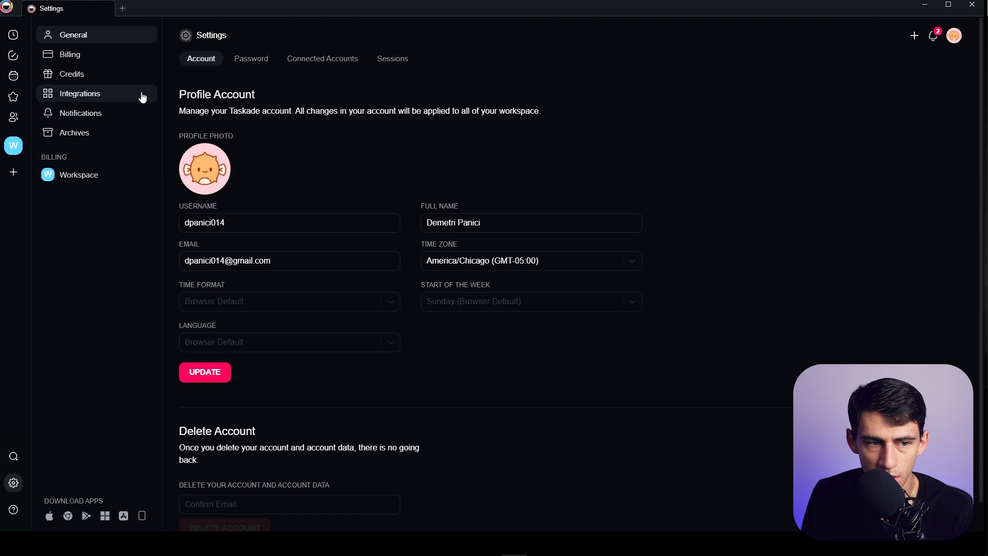
Open the Google Calendar 2-Way Sync integration settings and its help article
click(80, 94)
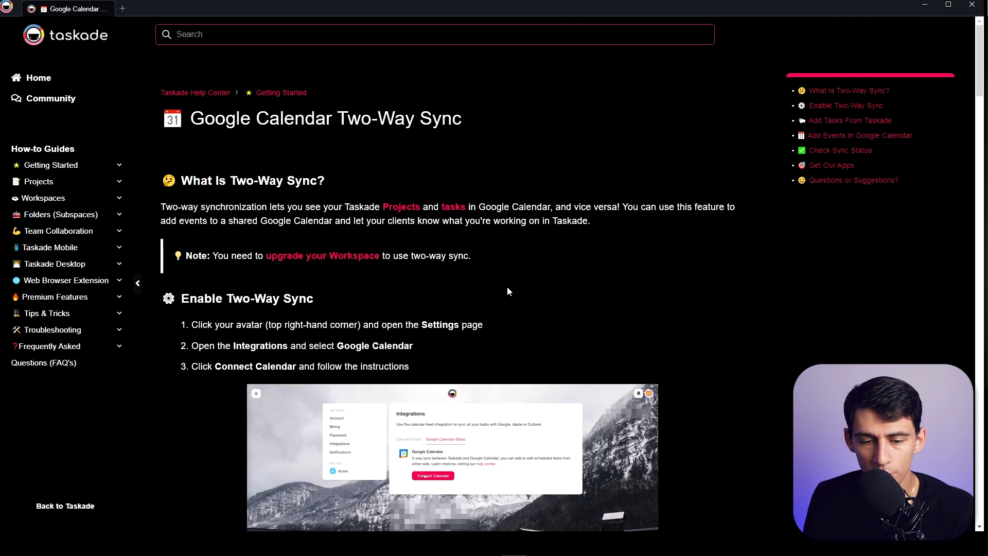
scroll(443, 312, down, 1)
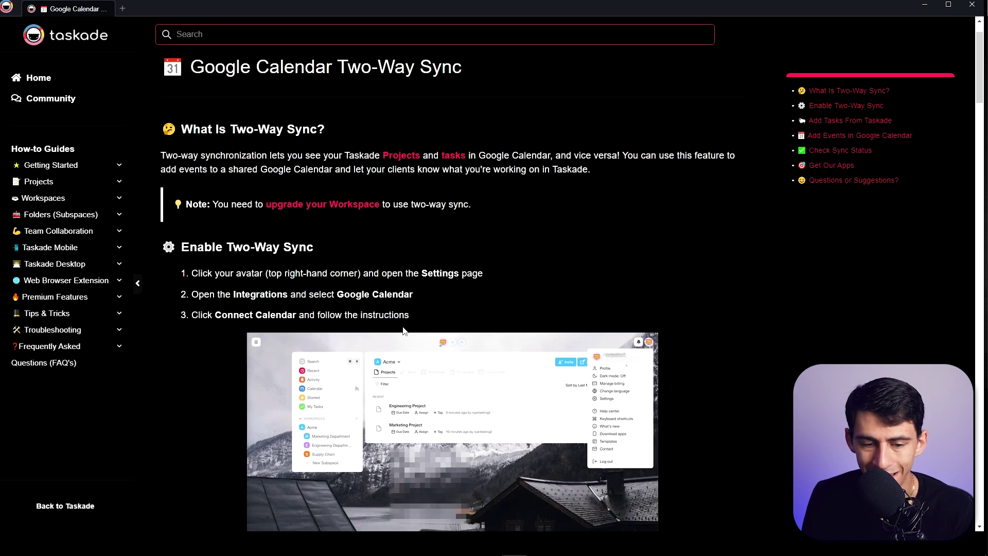
scroll(431, 320, up, 1)
scroll(443, 309, down, 10)
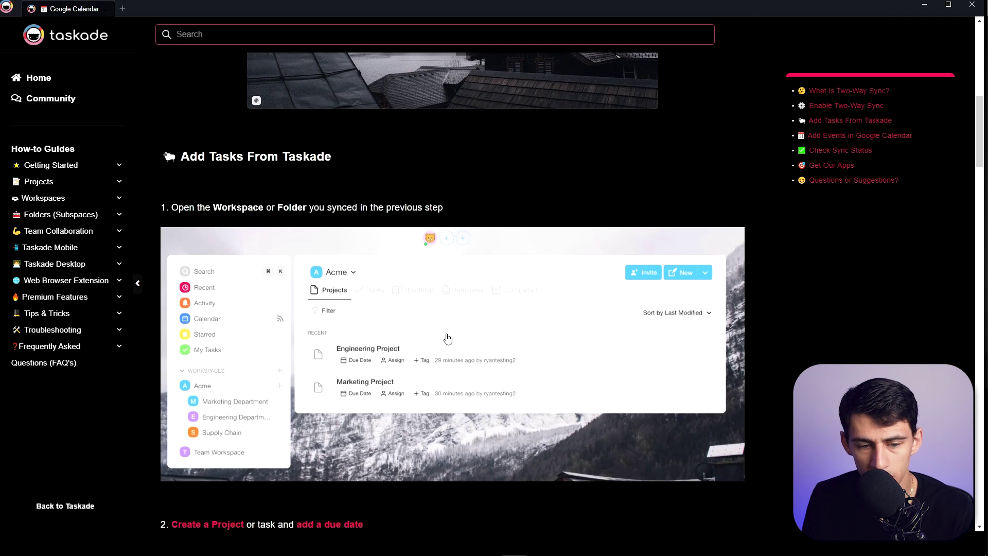
scroll(447, 338, down, 4)
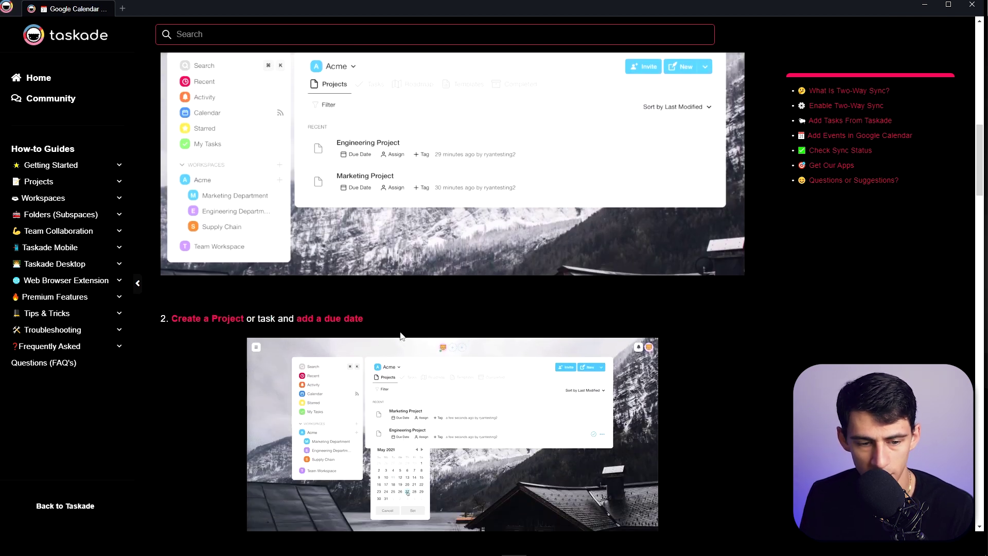
scroll(407, 337, down, 8)
scroll(679, 304, down, 7)
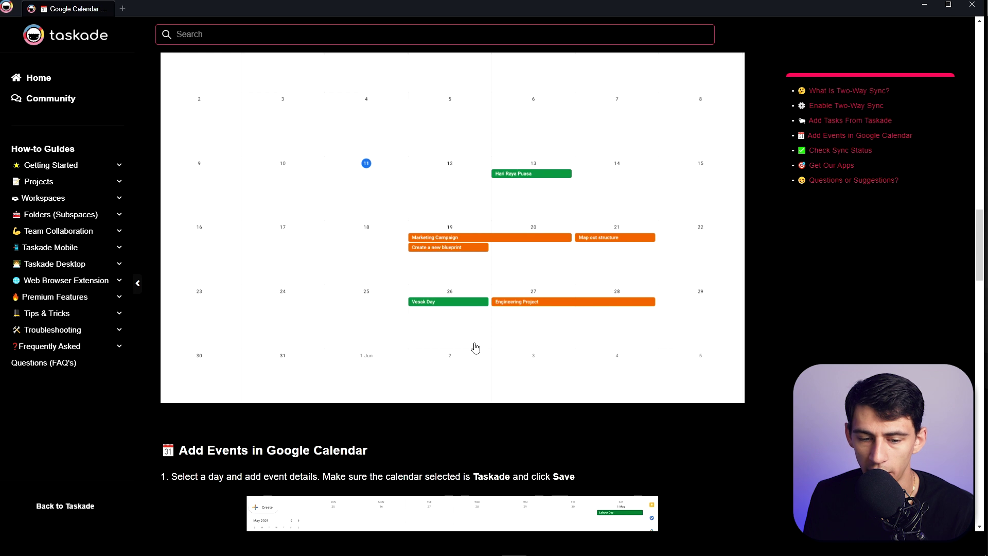
scroll(558, 313, down, 1)
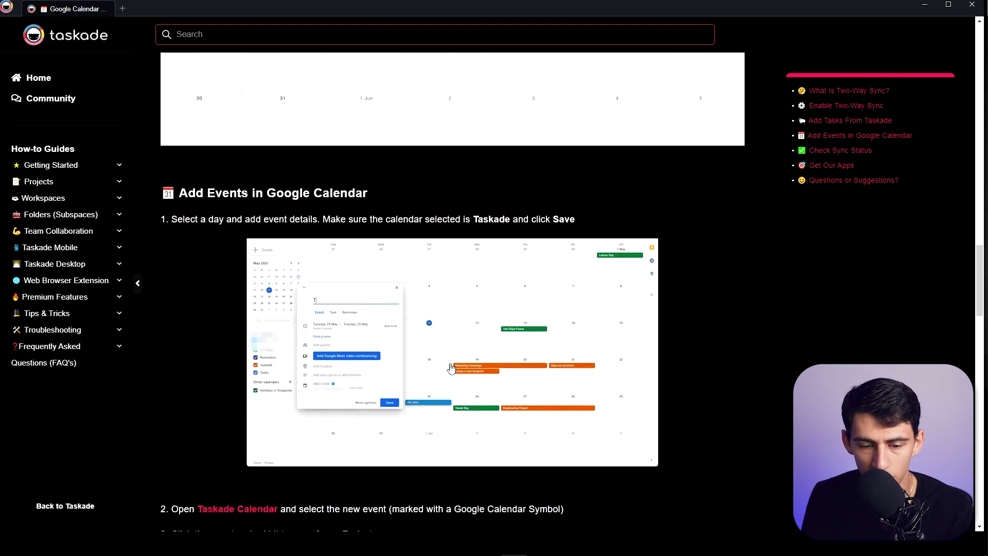
scroll(436, 383, down, 7)
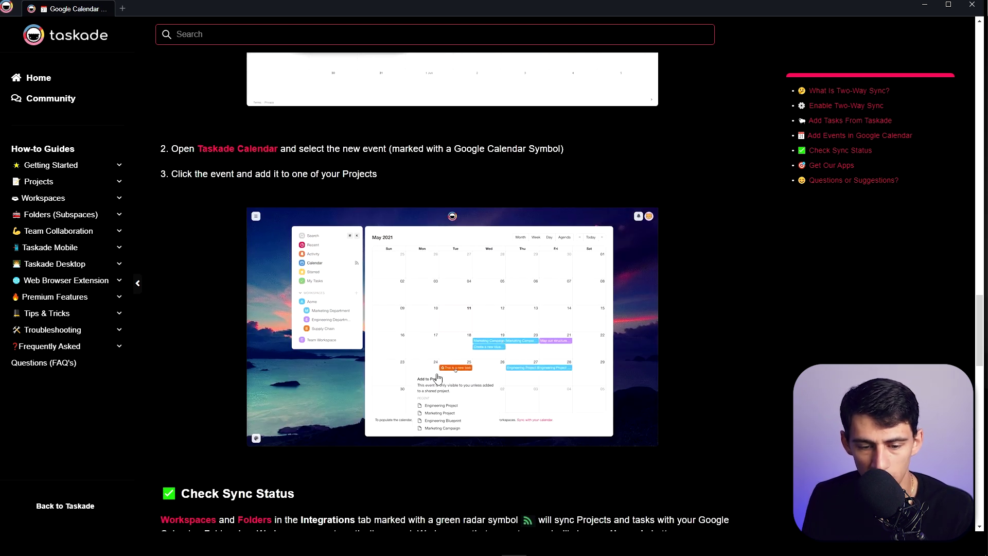
scroll(442, 401, down, 15)
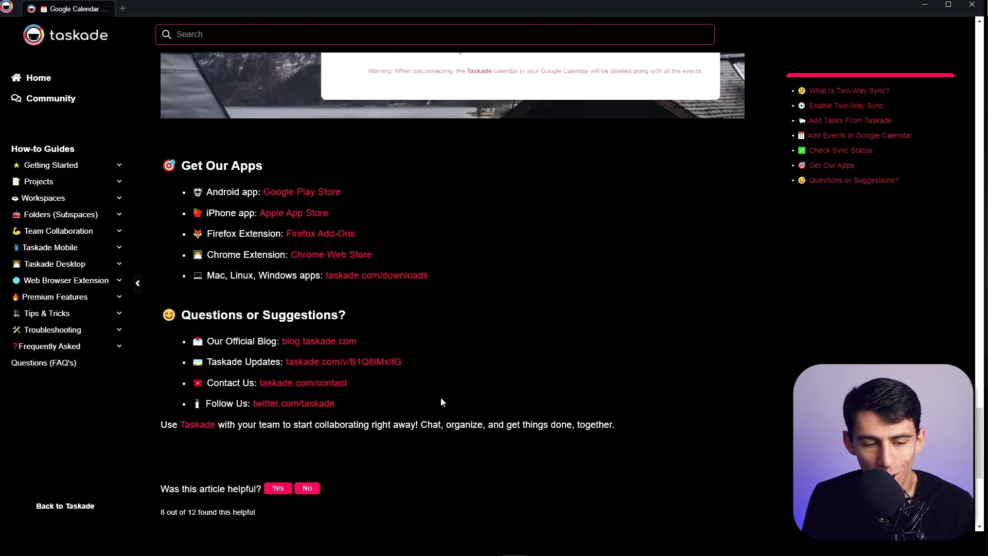
scroll(438, 402, down, 6)
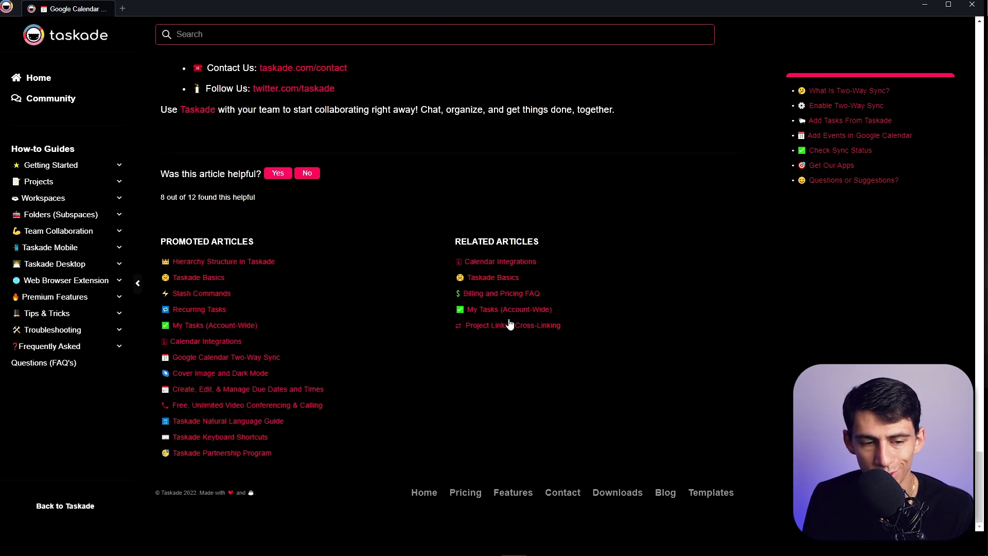
scroll(449, 371, up, 20)
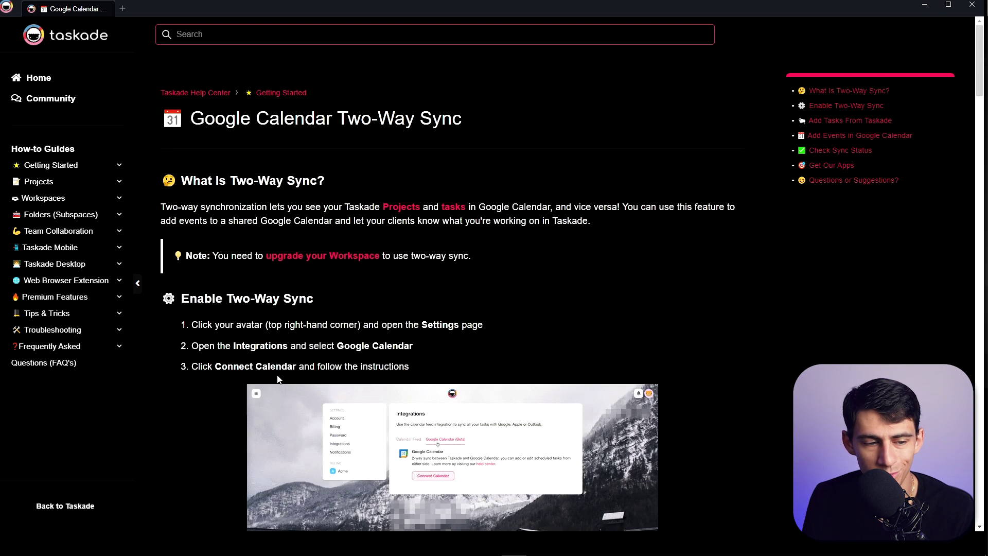